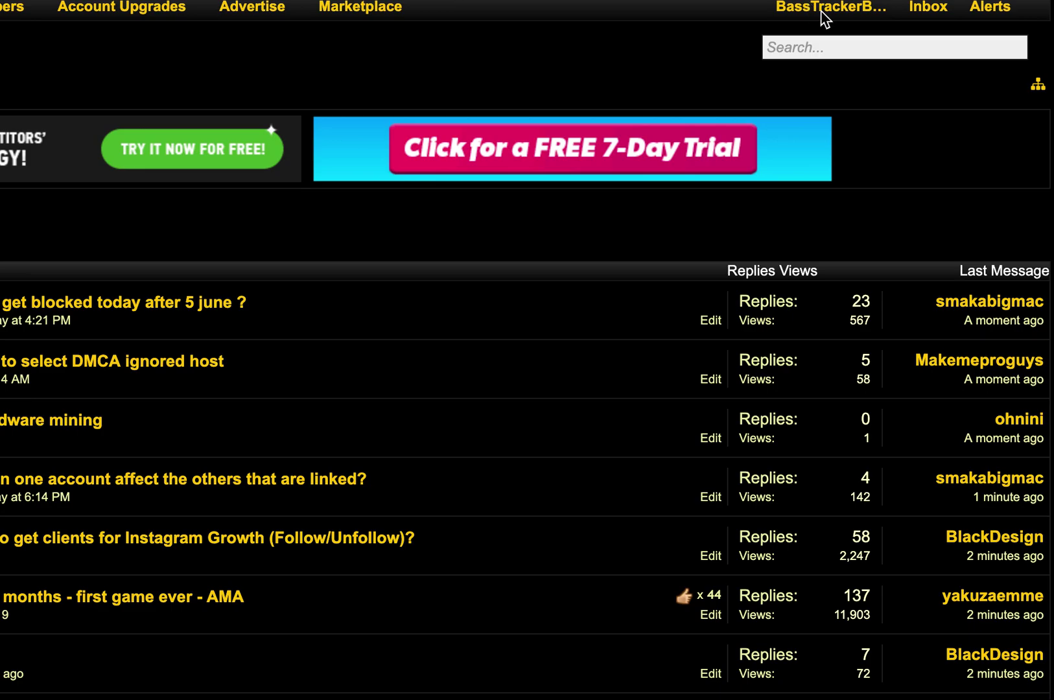
Step: Open the account dropdown from the username in the top navigation bar
{"action": "left_click", "coordinate": [856, 12]}
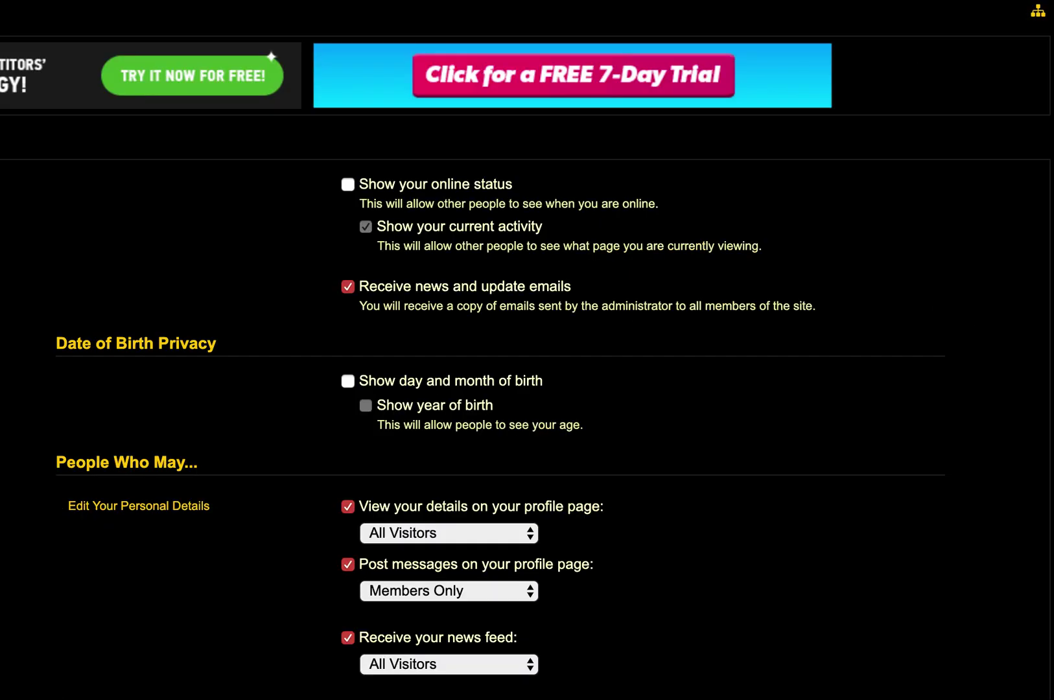
Step: Toggle 'Show your online status' on and back off, leaving it hidden
{"action": "left_click", "coordinate": [371, 188]}
{"action": "left_click", "coordinate": [372, 188]}
{"action": "scroll", "coordinate": [231, 201], "scroll_direction": "down", "scroll_amount": 1}
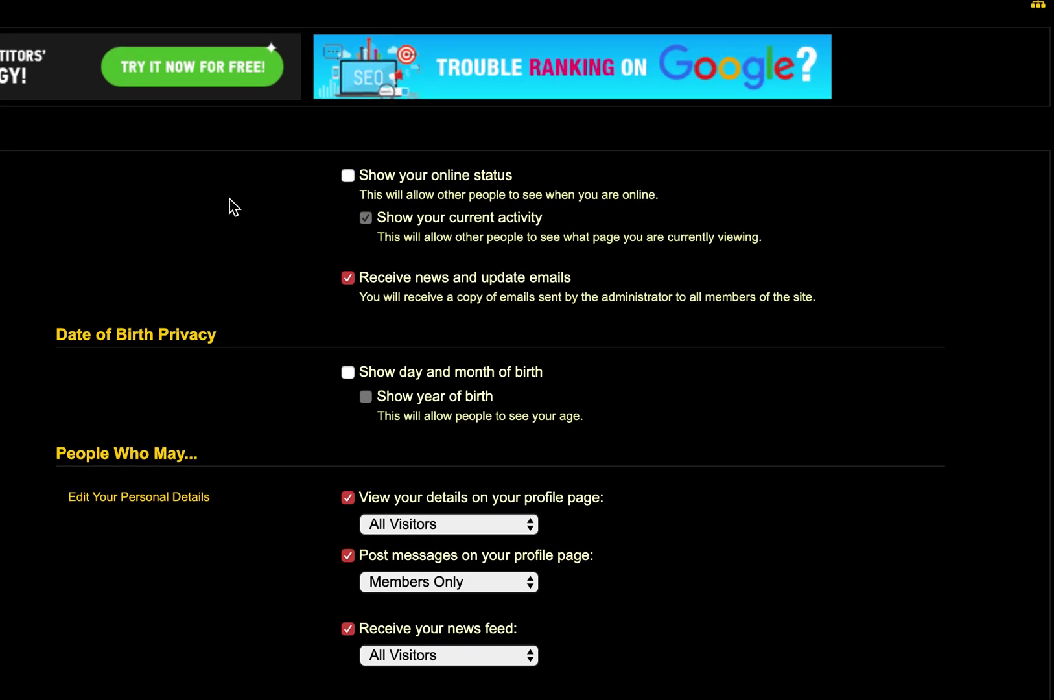
Step: Untick and re-tick 'Receive news and update emails', leaving them enabled
{"action": "left_click", "coordinate": [456, 283]}
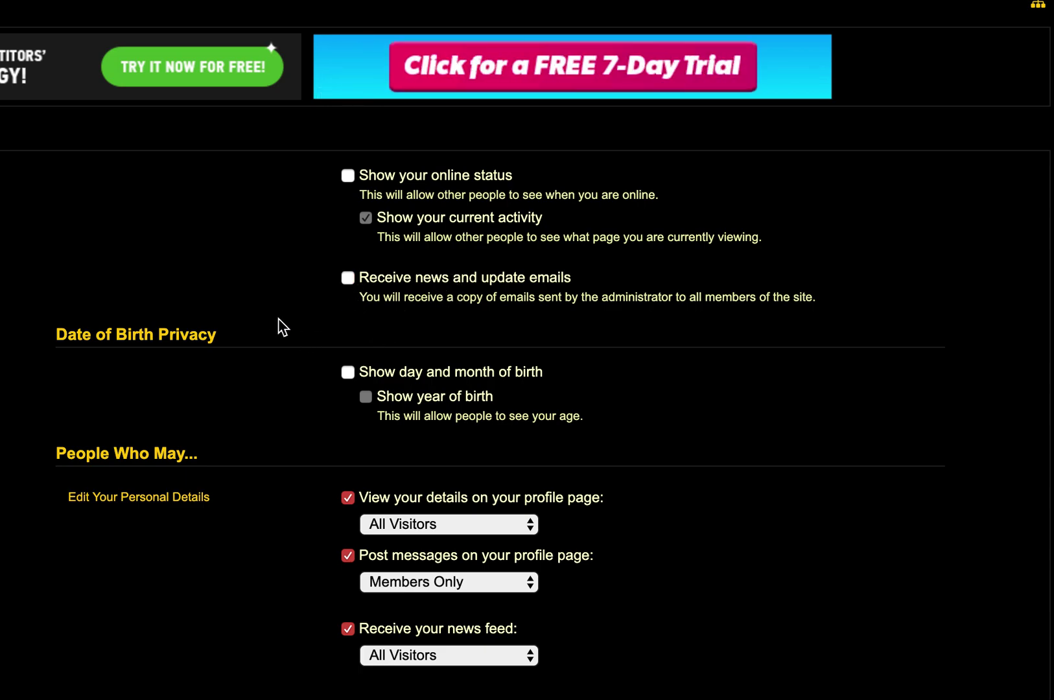
{"action": "left_click", "coordinate": [416, 283]}
{"action": "scroll", "coordinate": [286, 319], "scroll_direction": "down", "scroll_amount": 1}
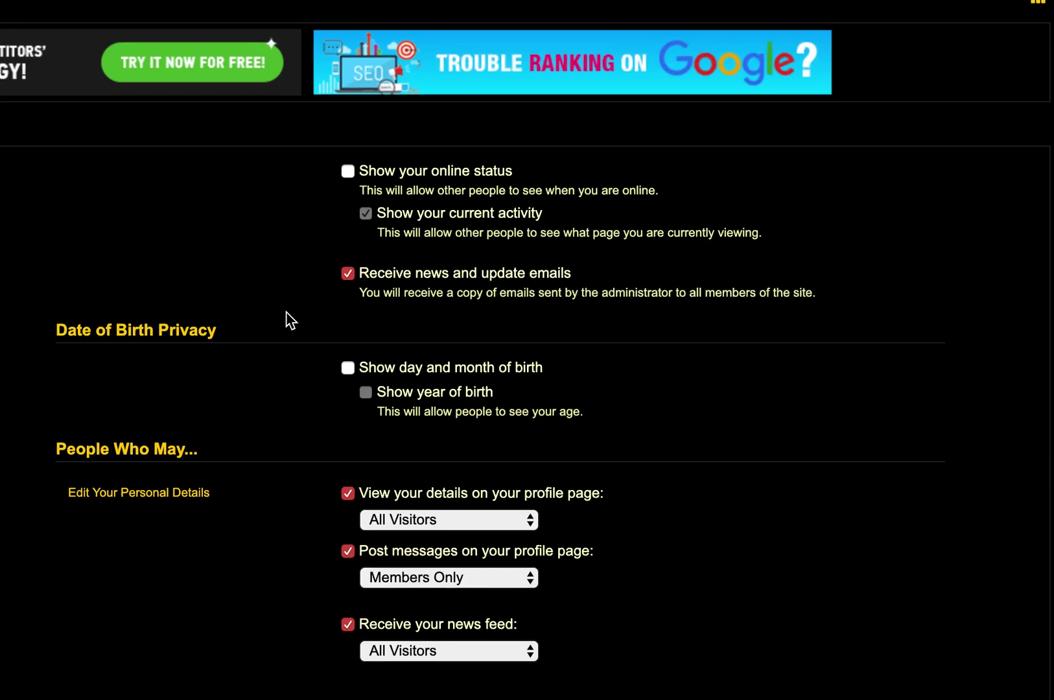
{"action": "scroll", "coordinate": [286, 320], "scroll_direction": "down", "scroll_amount": 2}
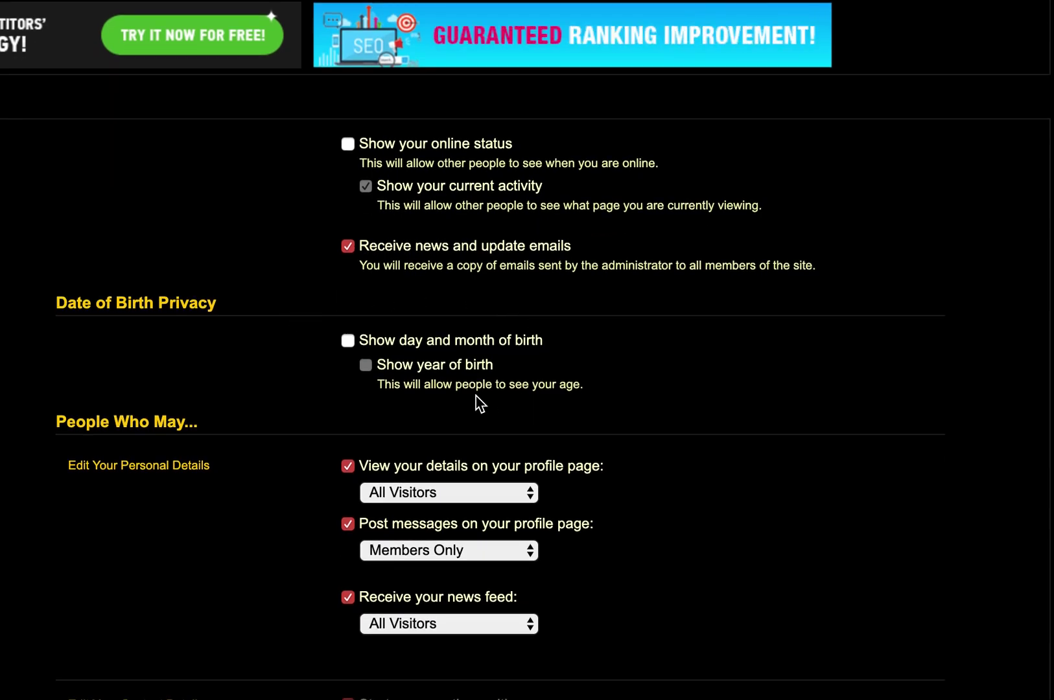
{"action": "scroll", "coordinate": [315, 490], "scroll_direction": "down", "scroll_amount": 1}
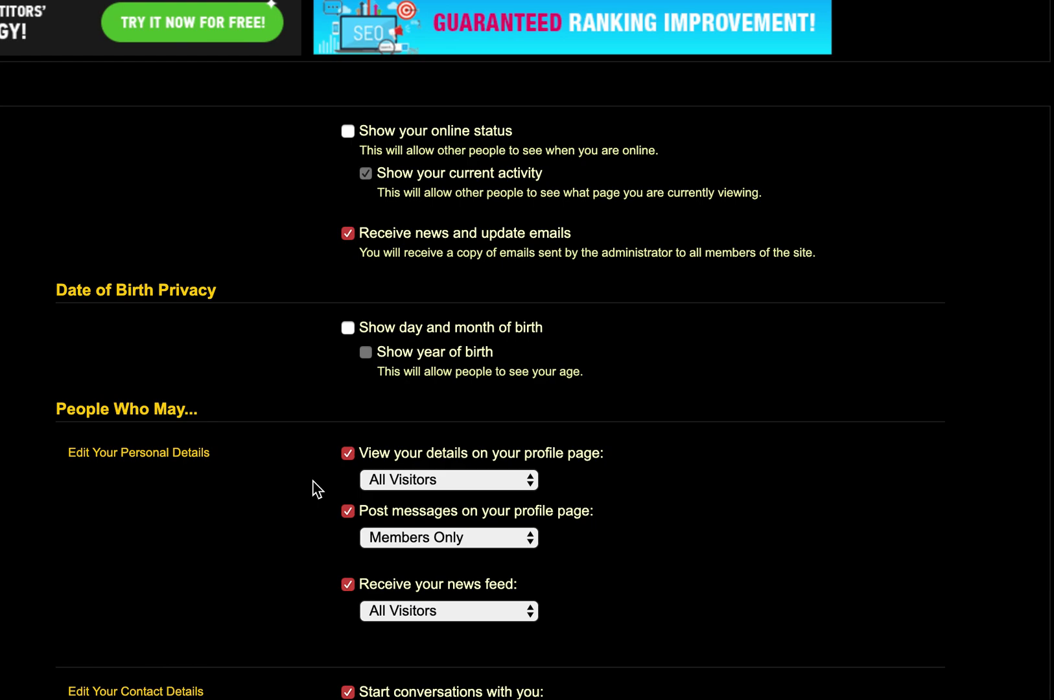
{"action": "left_click", "coordinate": [420, 480]}
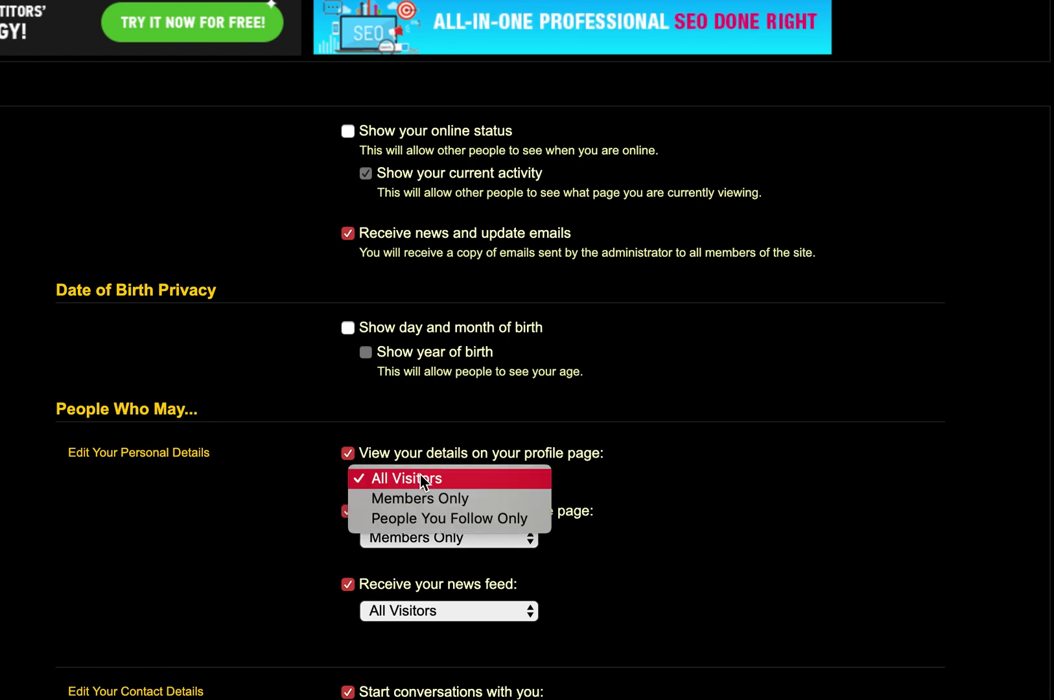
{"action": "left_click", "coordinate": [420, 478]}
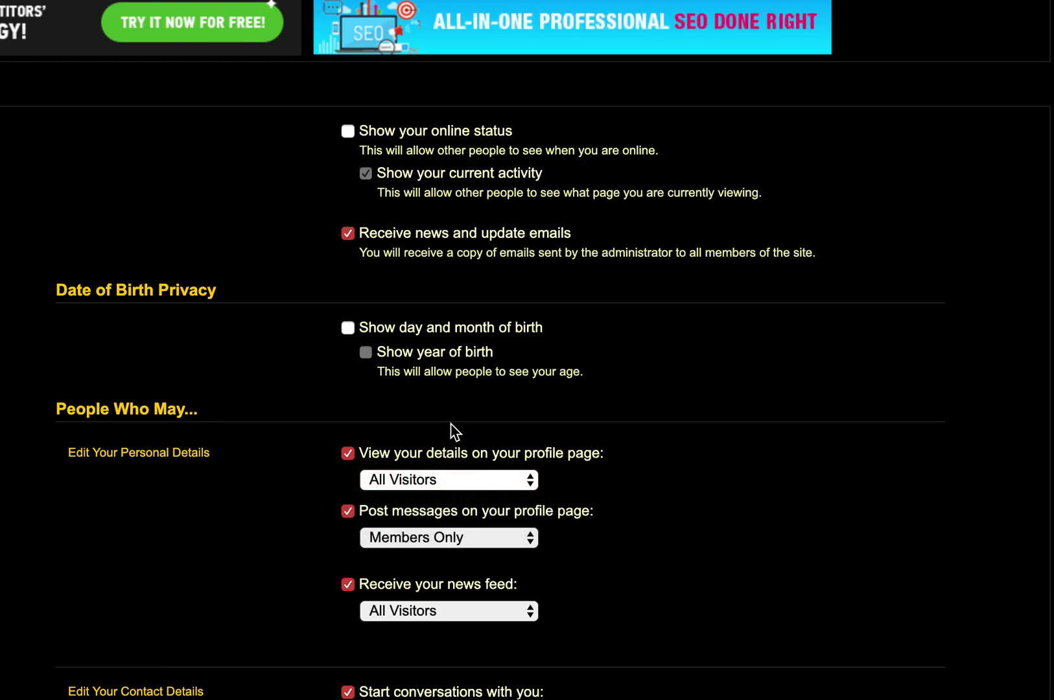
{"action": "left_click", "coordinate": [457, 478]}
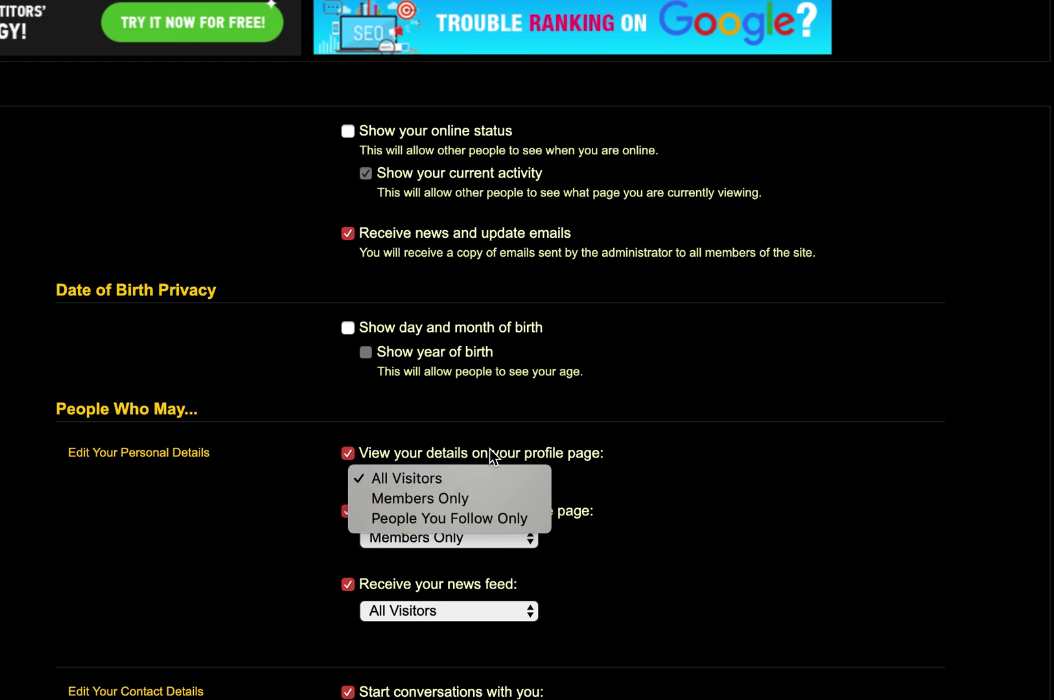
{"action": "left_click", "coordinate": [497, 430]}
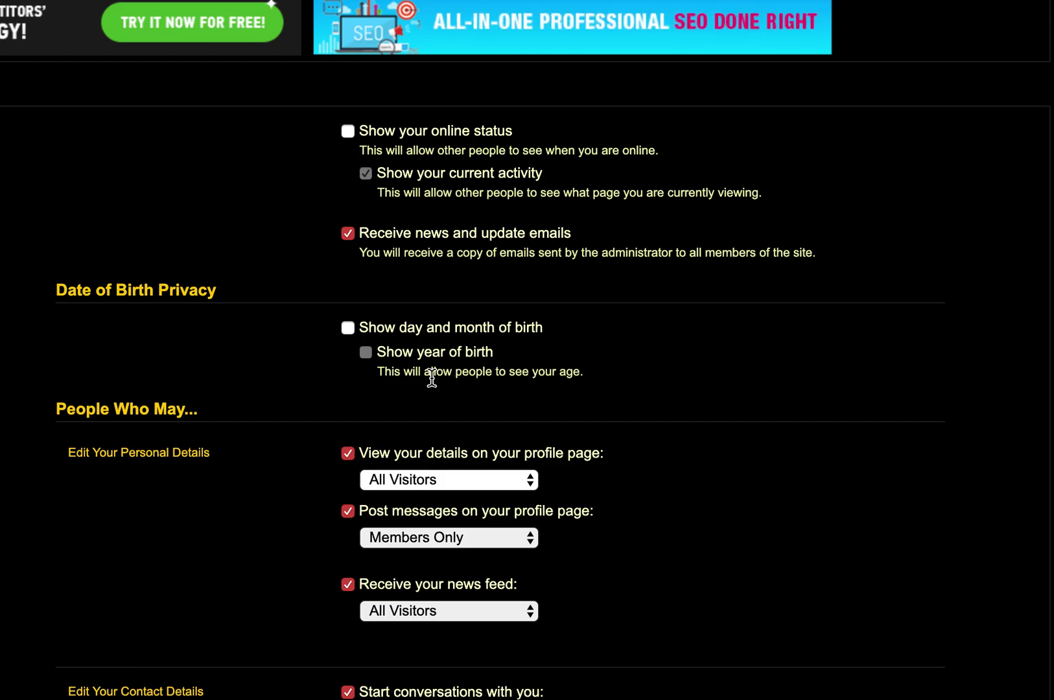
{"action": "scroll", "coordinate": [300, 592], "scroll_direction": "down", "scroll_amount": 1}
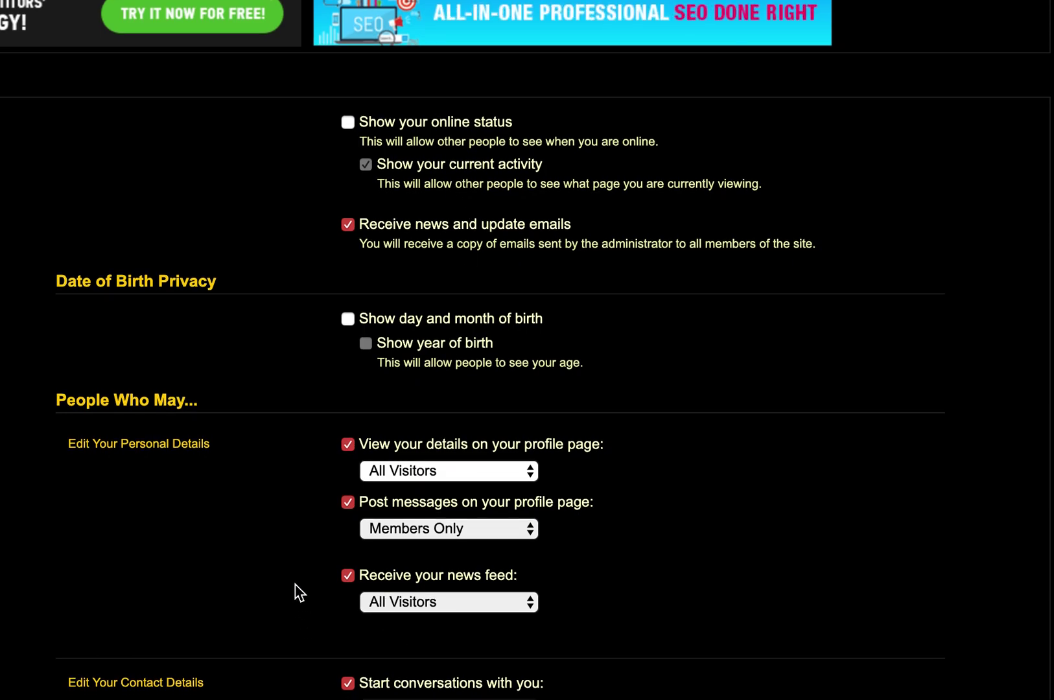
{"action": "scroll", "coordinate": [299, 592], "scroll_direction": "down", "scroll_amount": 3}
{"action": "scroll", "coordinate": [300, 592], "scroll_direction": "down", "scroll_amount": 6}
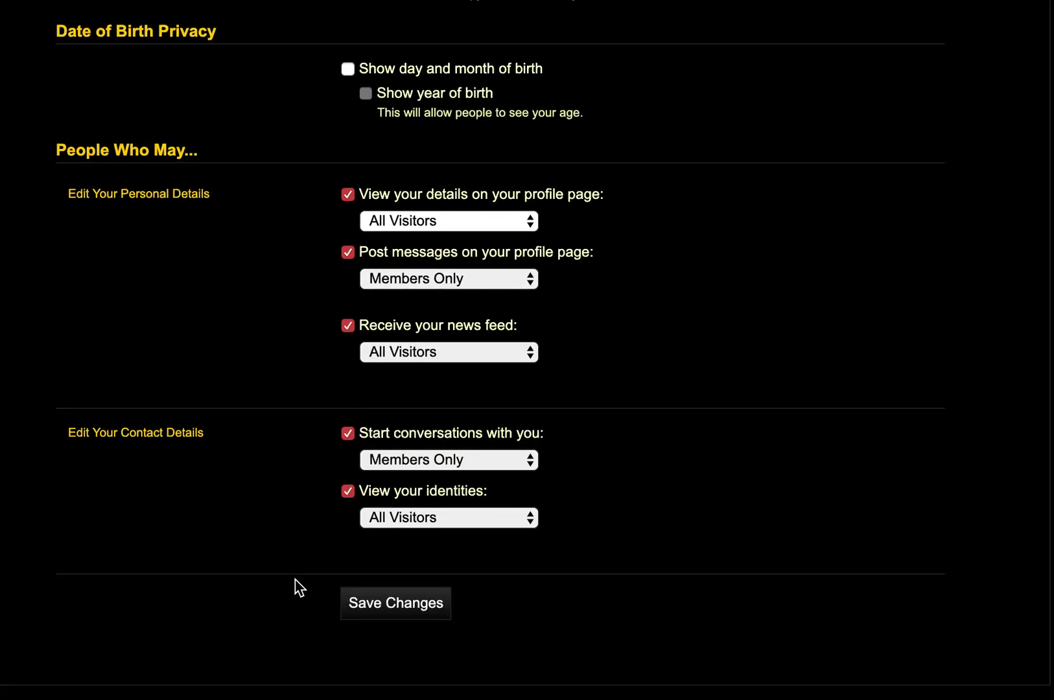
{"action": "scroll", "coordinate": [296, 578], "scroll_direction": "up", "scroll_amount": 14}
{"action": "scroll", "coordinate": [296, 579], "scroll_direction": "down", "scroll_amount": 10}
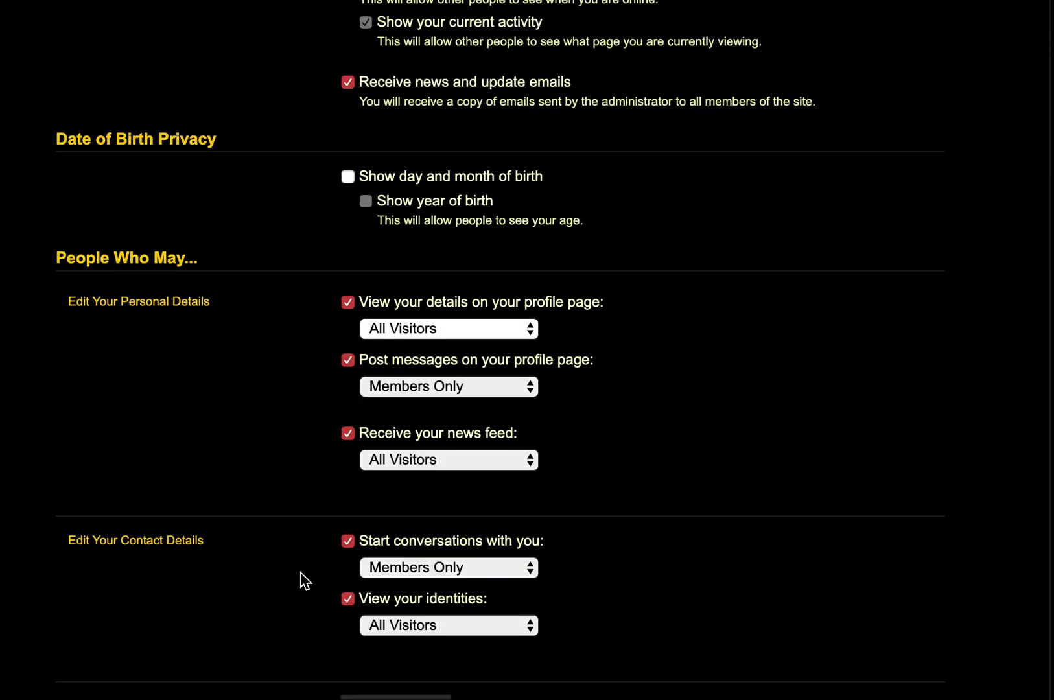
{"action": "scroll", "coordinate": [305, 580], "scroll_direction": "down", "scroll_amount": 4}
{"action": "scroll", "coordinate": [292, 532], "scroll_direction": "up", "scroll_amount": 14}
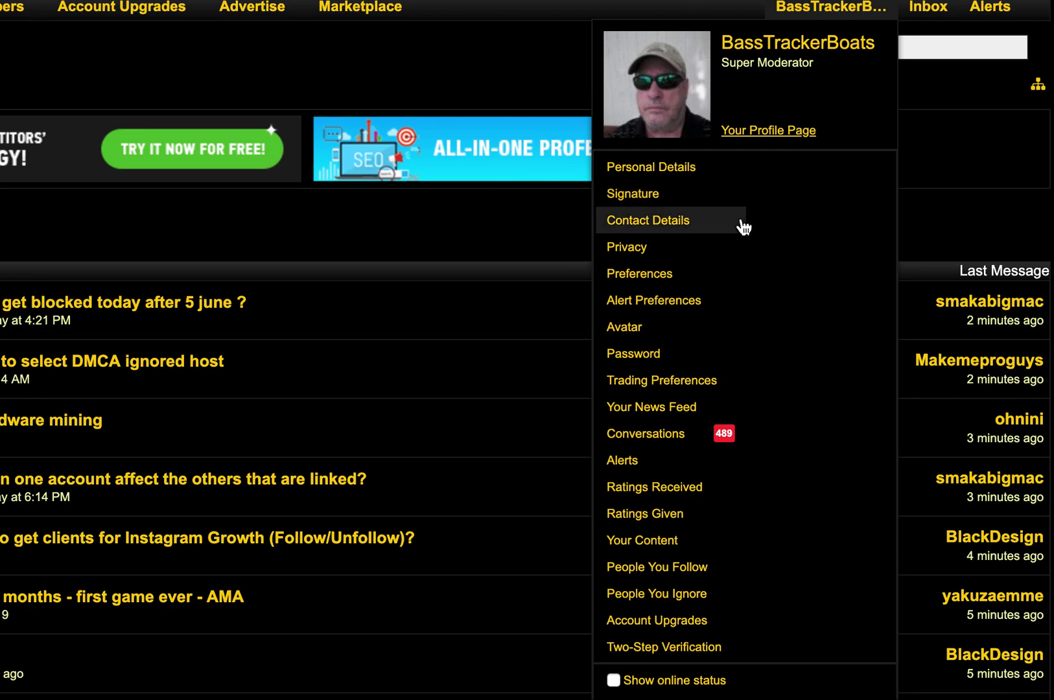
Step: Go to the Alert Preferences settings page
{"action": "left_click", "coordinate": [688, 314]}
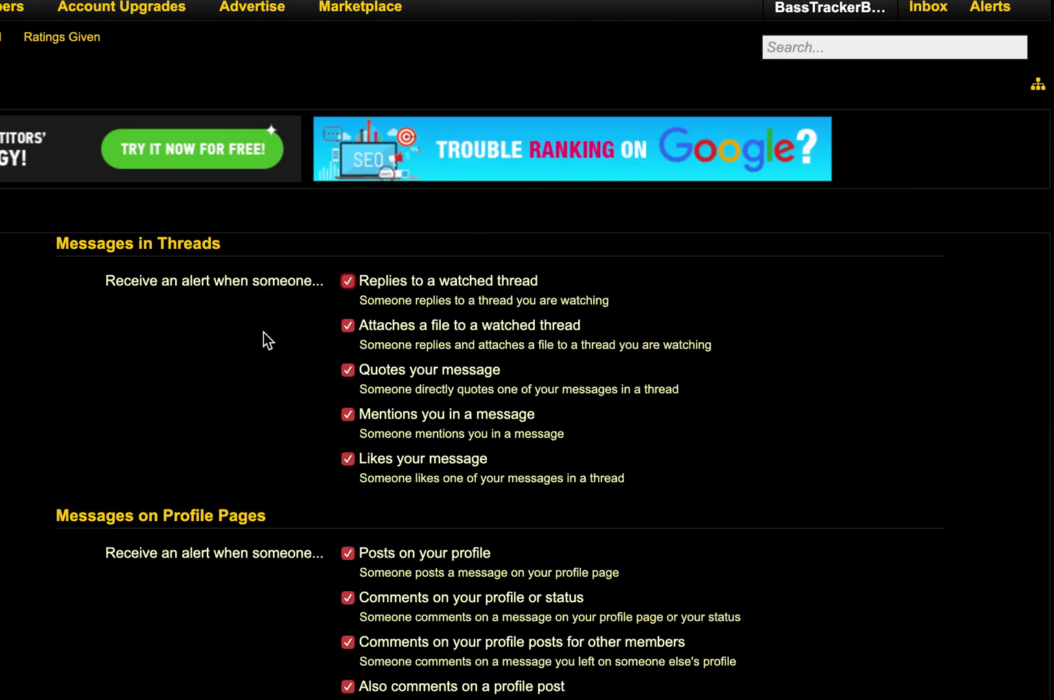
Step: Review thread alerts, toggling the alert for replies to watched threads
{"action": "scroll", "coordinate": [222, 321], "scroll_direction": "down", "scroll_amount": 2}
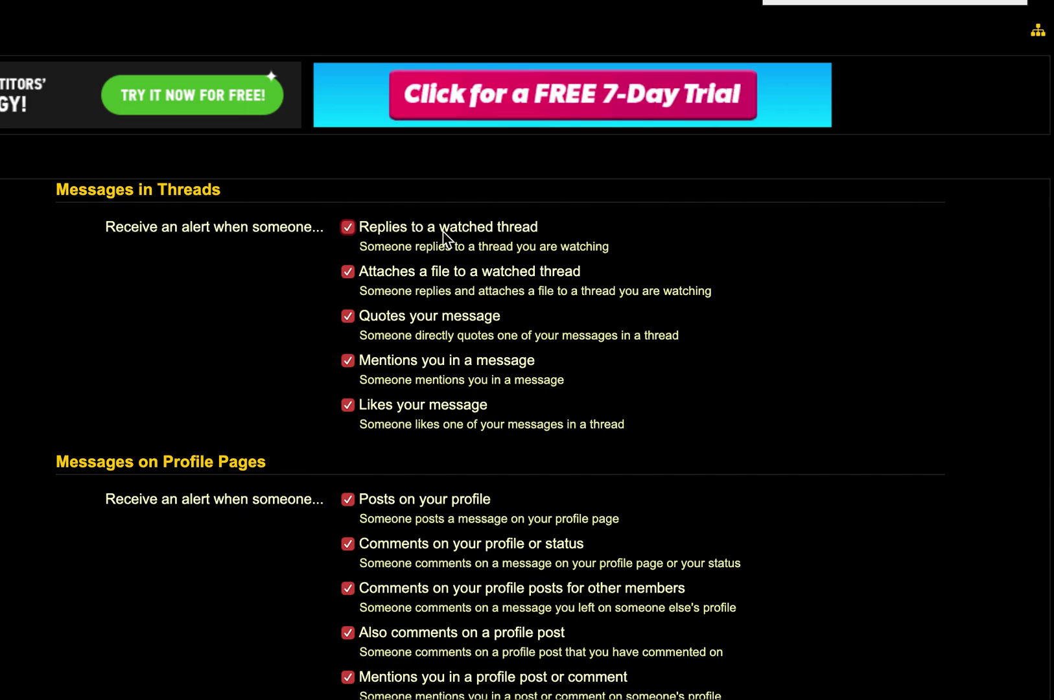
{"action": "left_click", "coordinate": [491, 227]}
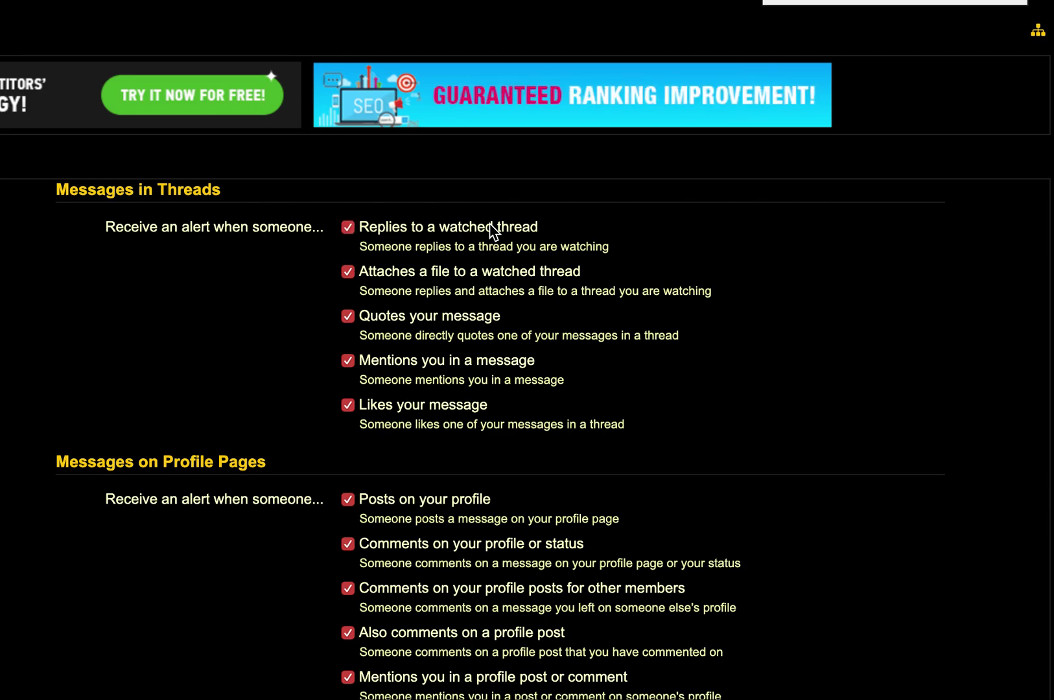
{"action": "scroll", "coordinate": [491, 237], "scroll_direction": "down", "scroll_amount": 1}
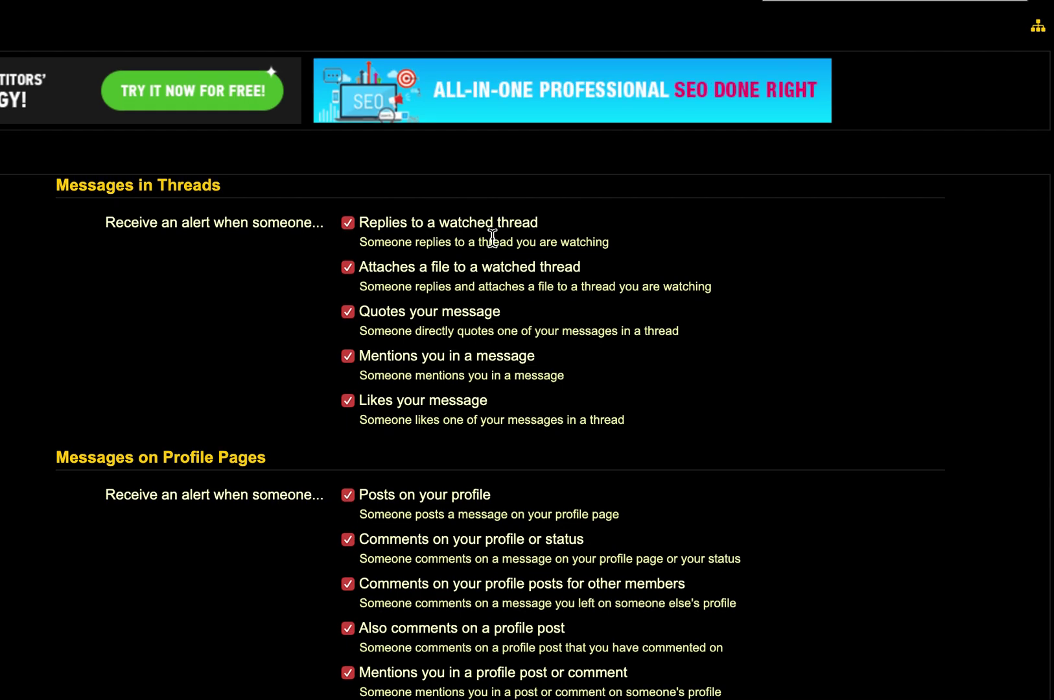
{"action": "scroll", "coordinate": [282, 261], "scroll_direction": "down", "scroll_amount": 1}
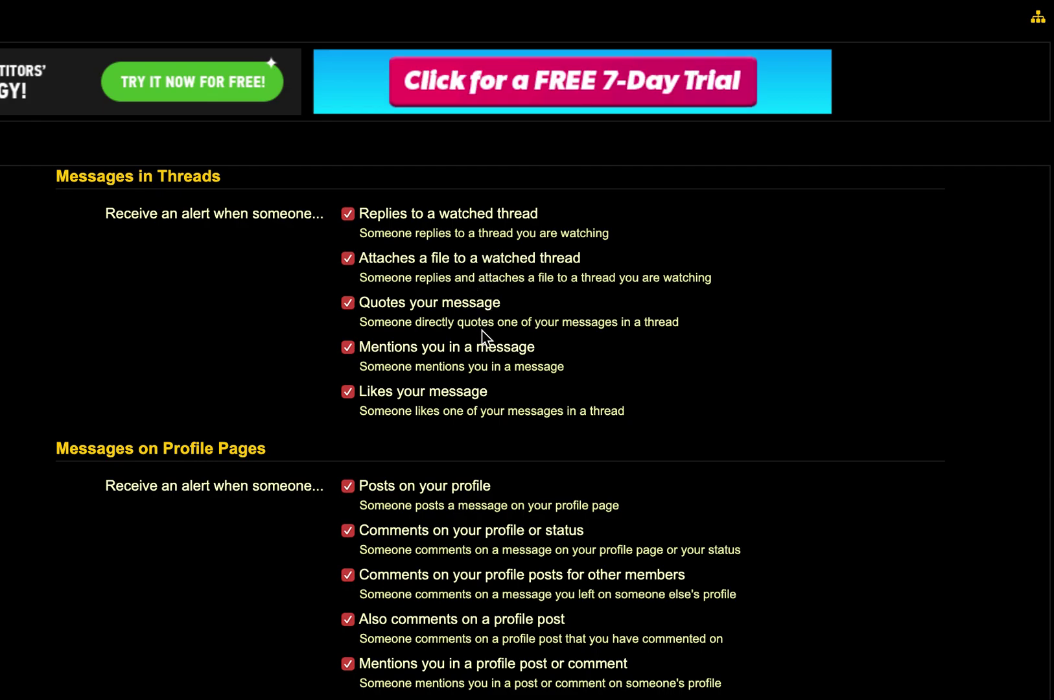
{"action": "scroll", "coordinate": [697, 334], "scroll_direction": "down", "scroll_amount": 3}
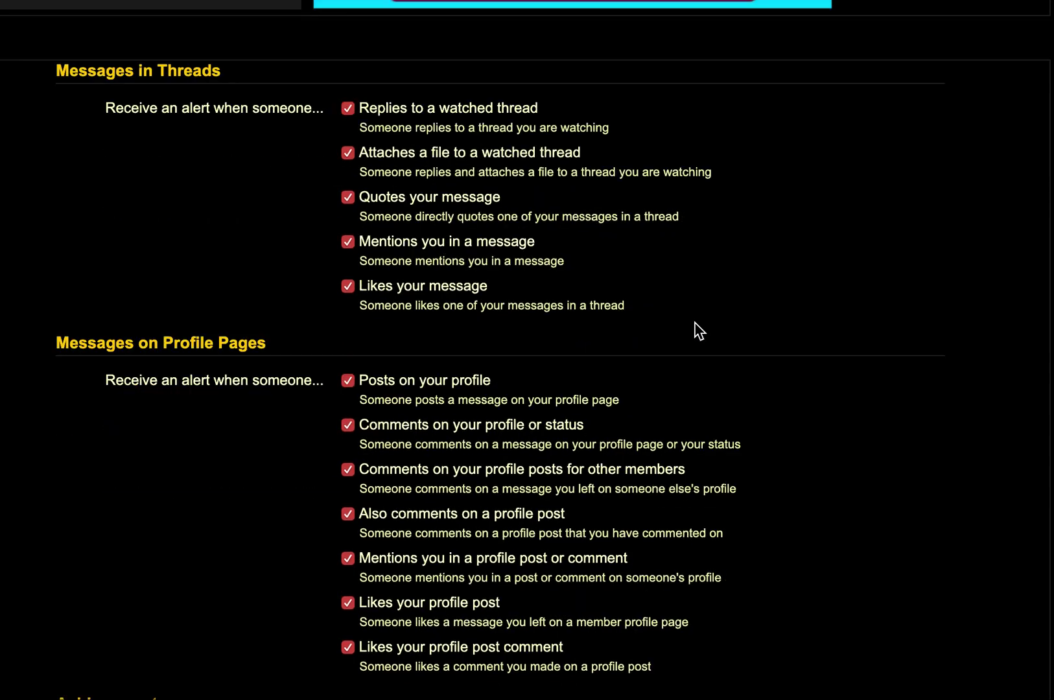
{"action": "scroll", "coordinate": [699, 329], "scroll_direction": "down", "scroll_amount": 1}
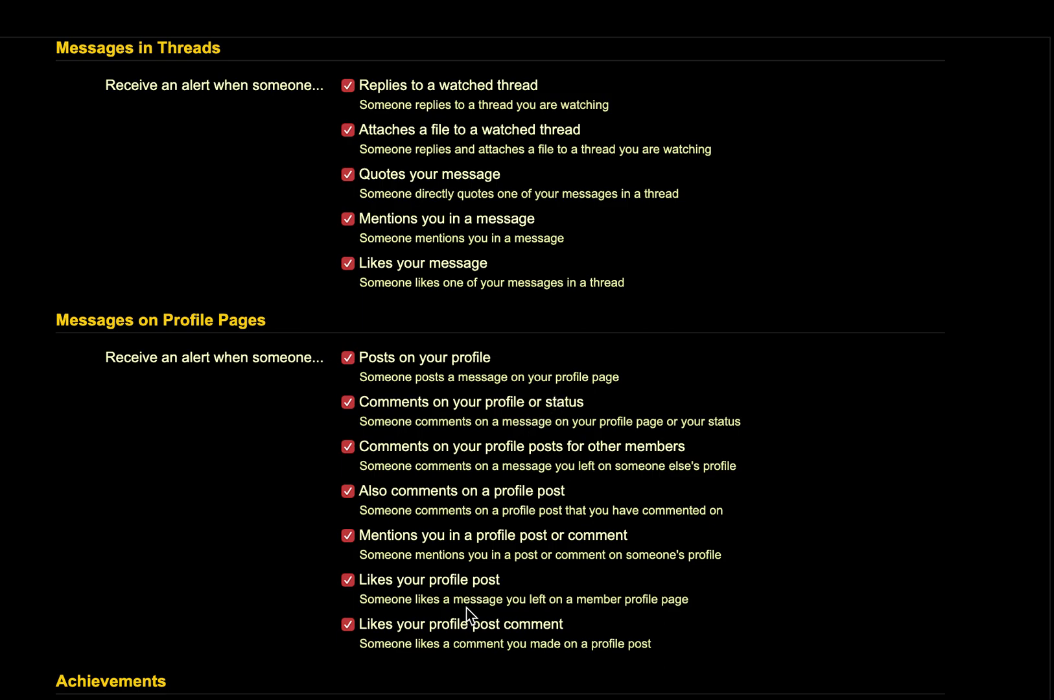
Step: Toggle both profile-post comment alerts off and back on, then save the alert preferences
{"action": "left_click", "coordinate": [410, 401]}
{"action": "left_click", "coordinate": [408, 405]}
{"action": "left_click", "coordinate": [389, 495]}
{"action": "left_click", "coordinate": [407, 496]}
{"action": "scroll", "coordinate": [397, 496], "scroll_direction": "down", "scroll_amount": 3}
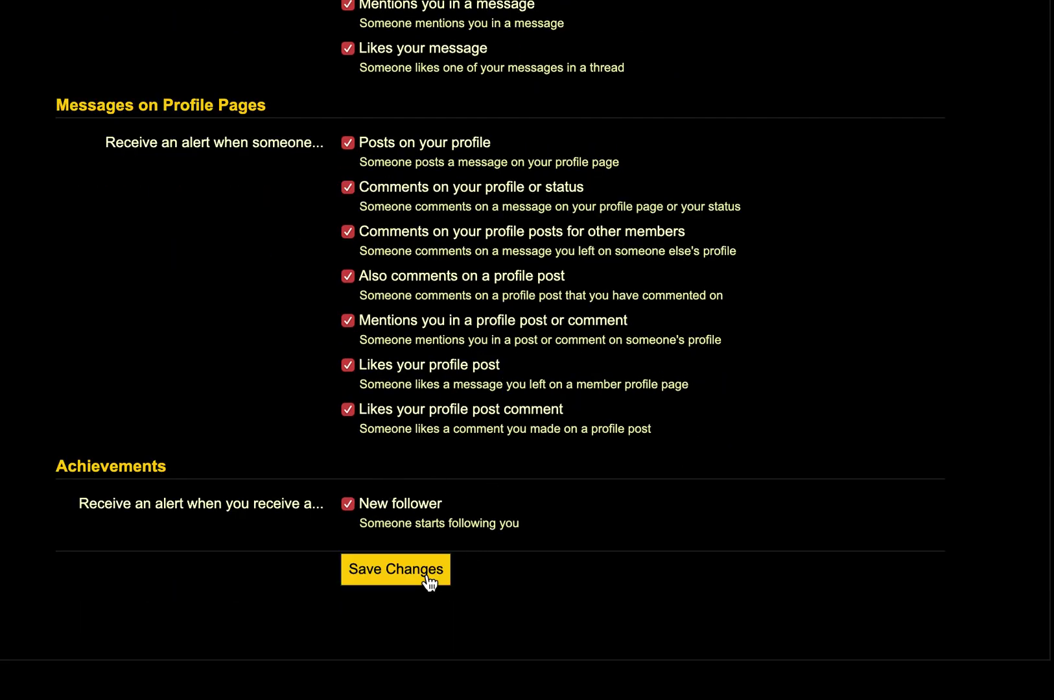
{"action": "left_click", "coordinate": [428, 582]}
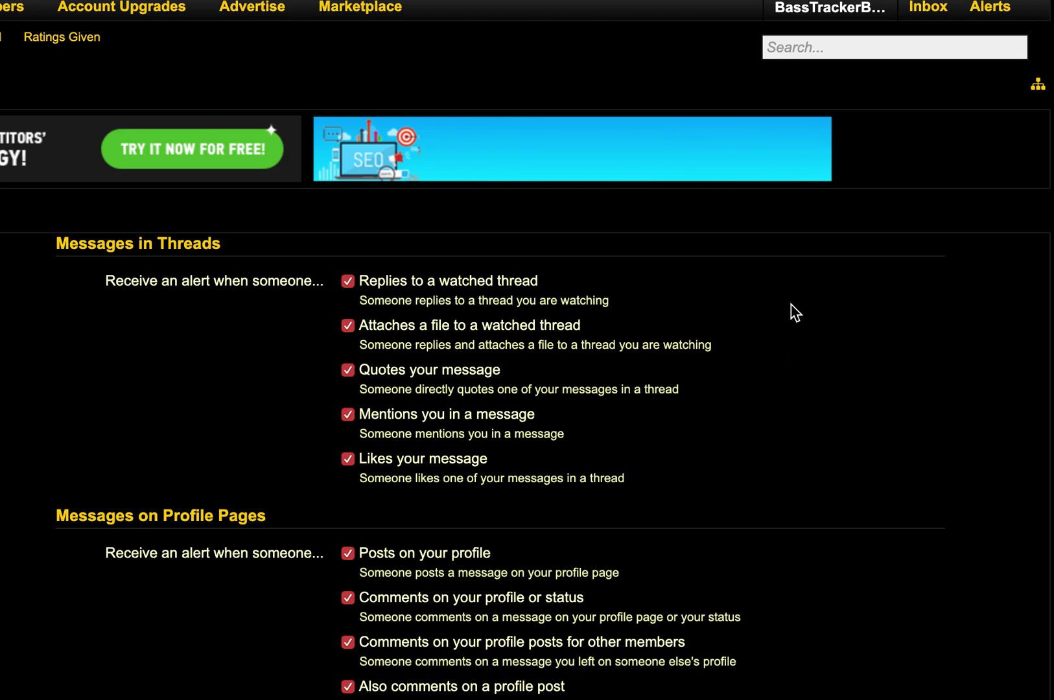
{"action": "left_click", "coordinate": [853, 11]}
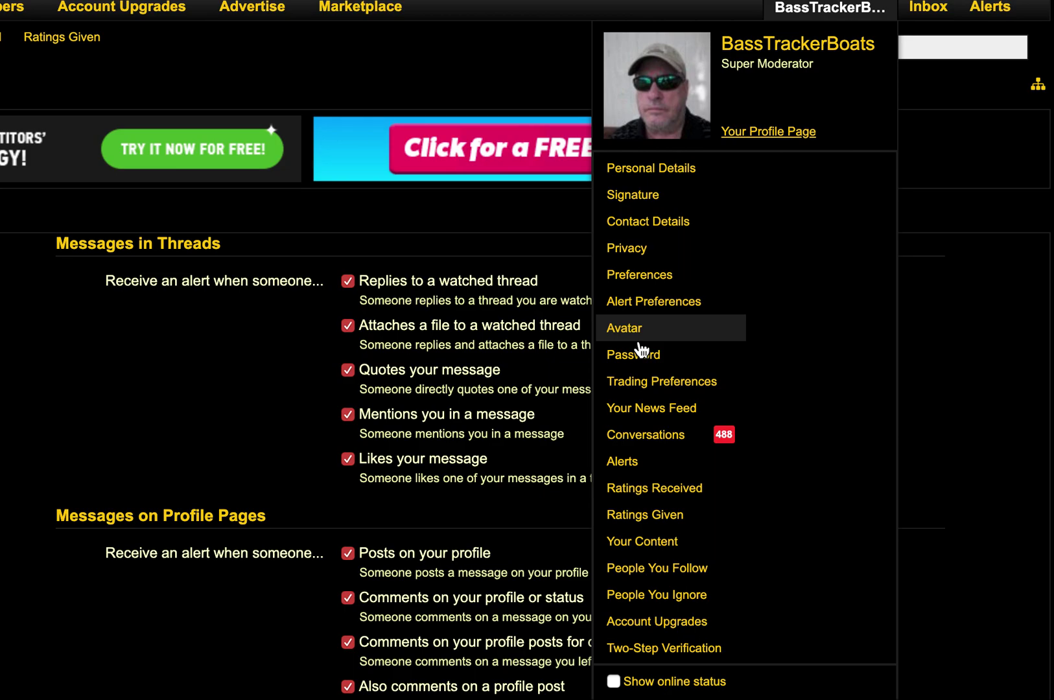
{"action": "scroll", "coordinate": [643, 350], "scroll_direction": "down", "scroll_amount": 2}
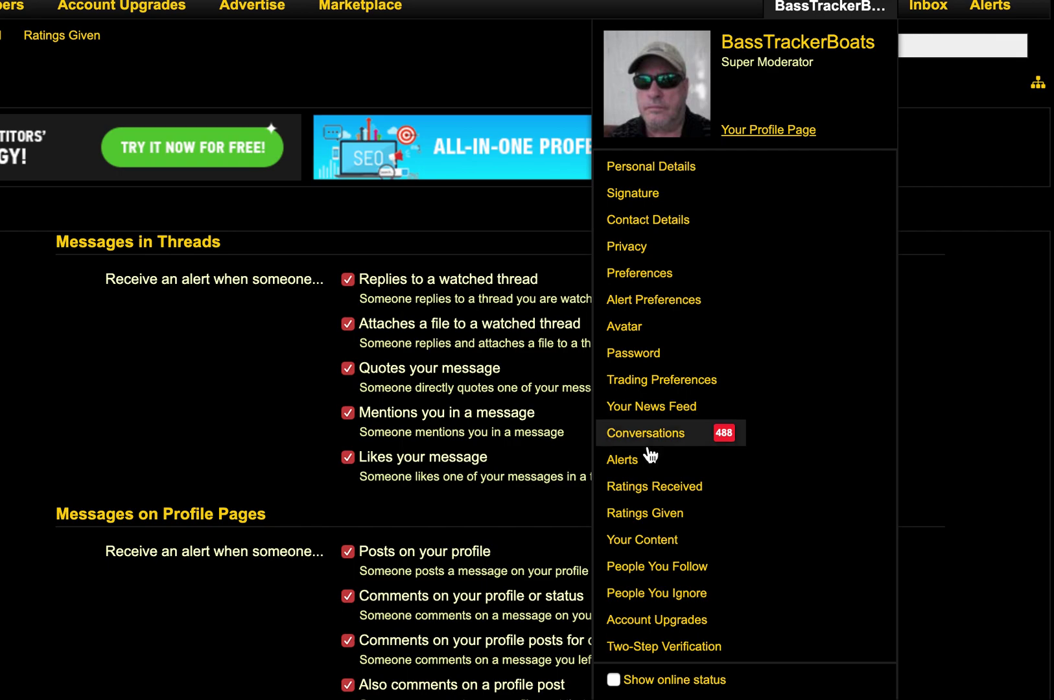
{"action": "scroll", "coordinate": [654, 454], "scroll_direction": "down", "scroll_amount": 3}
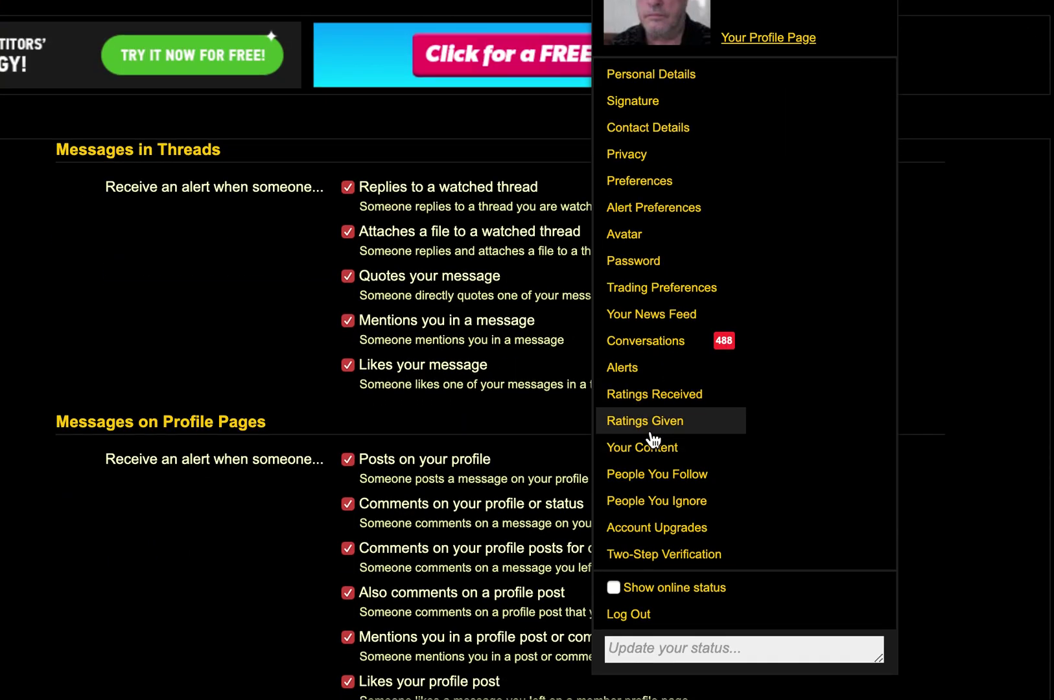
{"action": "scroll", "coordinate": [652, 441], "scroll_direction": "down", "scroll_amount": 1}
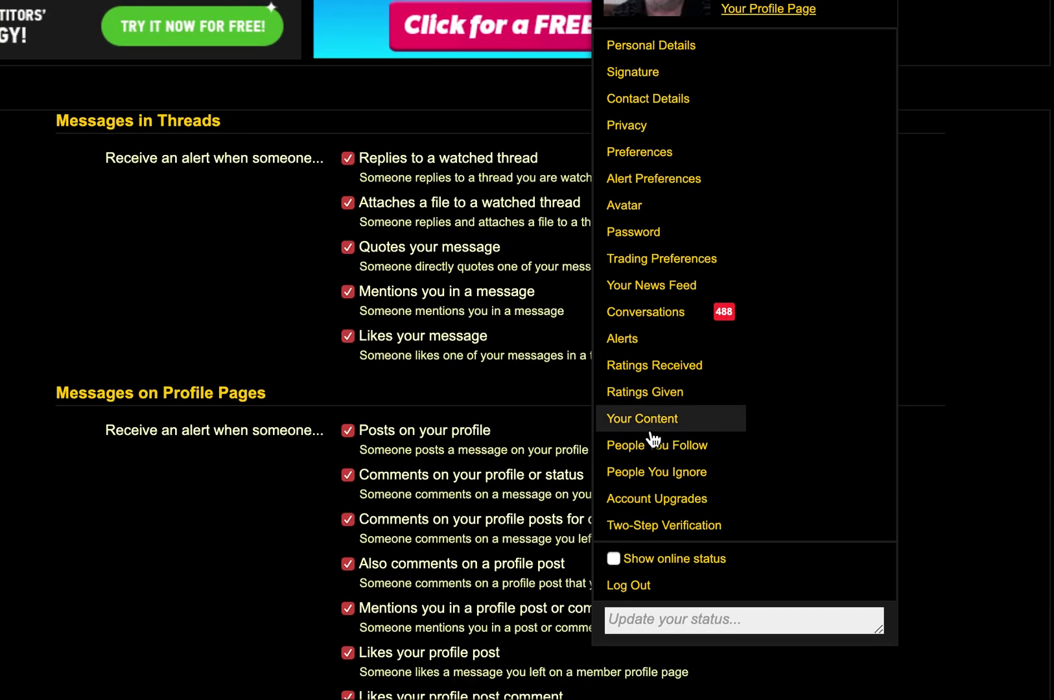
{"action": "scroll", "coordinate": [654, 441], "scroll_direction": "down", "scroll_amount": 1}
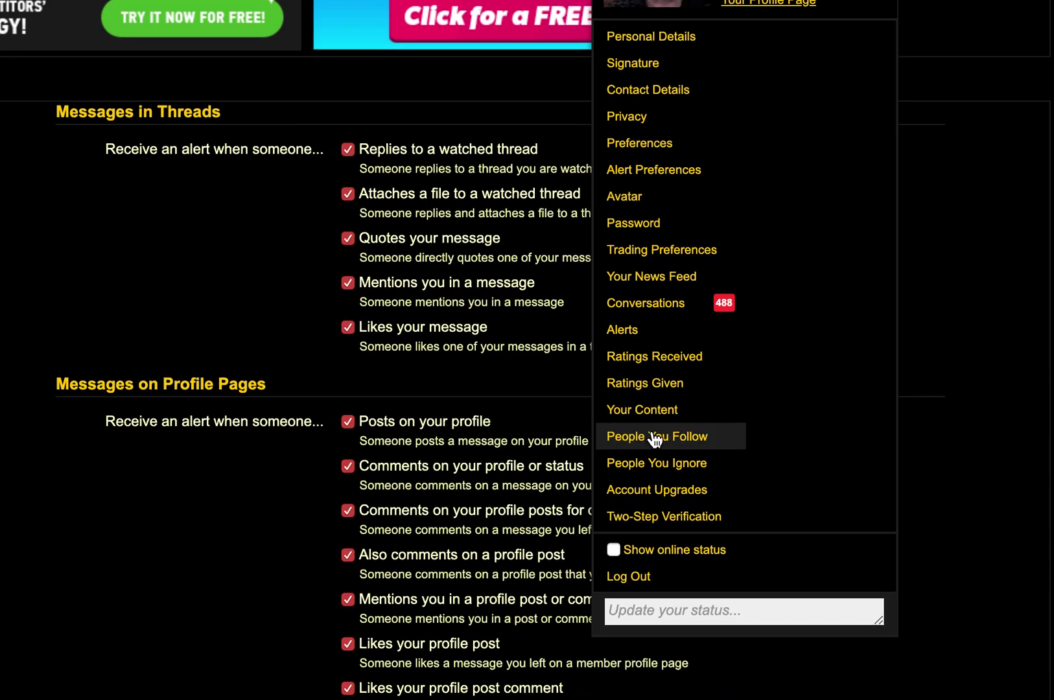
{"action": "left_click", "coordinate": [920, 313]}
{"action": "scroll", "coordinate": [835, 310], "scroll_direction": "down", "scroll_amount": 2}
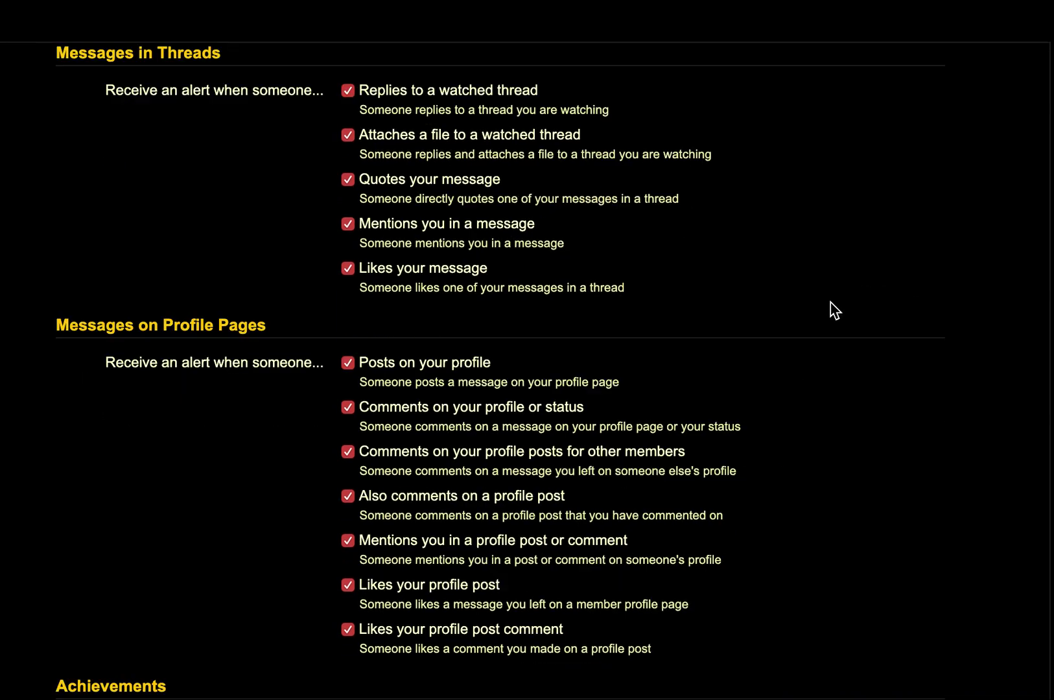
{"action": "scroll", "coordinate": [835, 311], "scroll_direction": "down", "scroll_amount": 3}
{"action": "scroll", "coordinate": [831, 309], "scroll_direction": "up", "scroll_amount": 6}
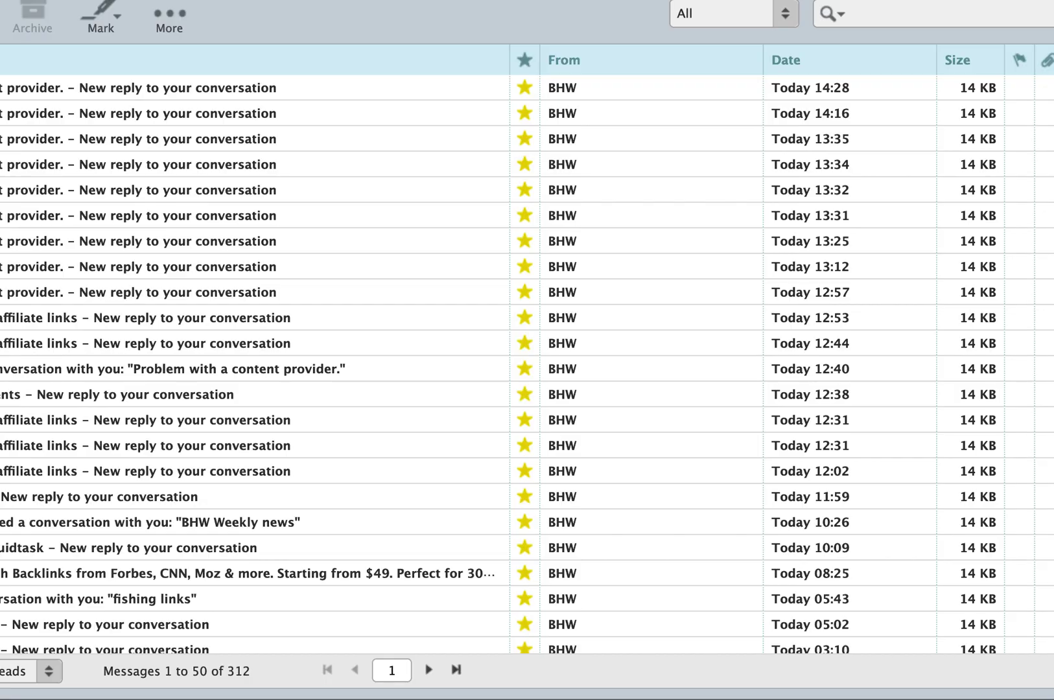
Step: Scroll through the Roundcube inbox of BHW new-reply notification emails
{"action": "scroll", "coordinate": [406, 167], "scroll_direction": "down", "scroll_amount": 2}
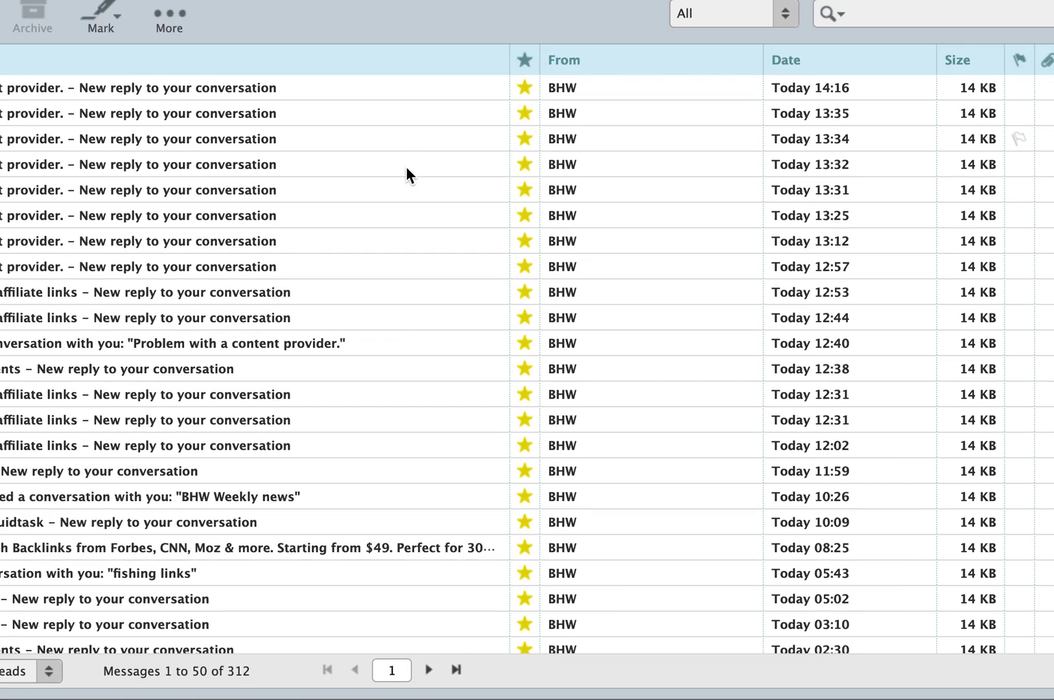
{"action": "scroll", "coordinate": [406, 166], "scroll_direction": "down", "scroll_amount": 3}
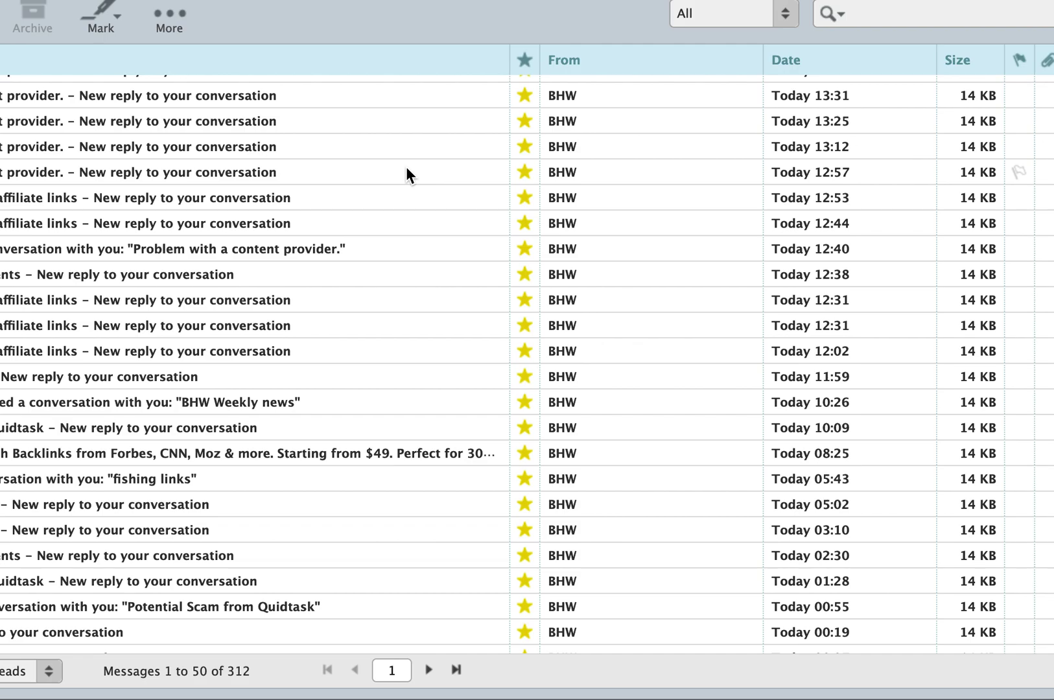
{"action": "scroll", "coordinate": [406, 167], "scroll_direction": "up", "scroll_amount": 1}
{"action": "scroll", "coordinate": [405, 167], "scroll_direction": "up", "scroll_amount": 4}
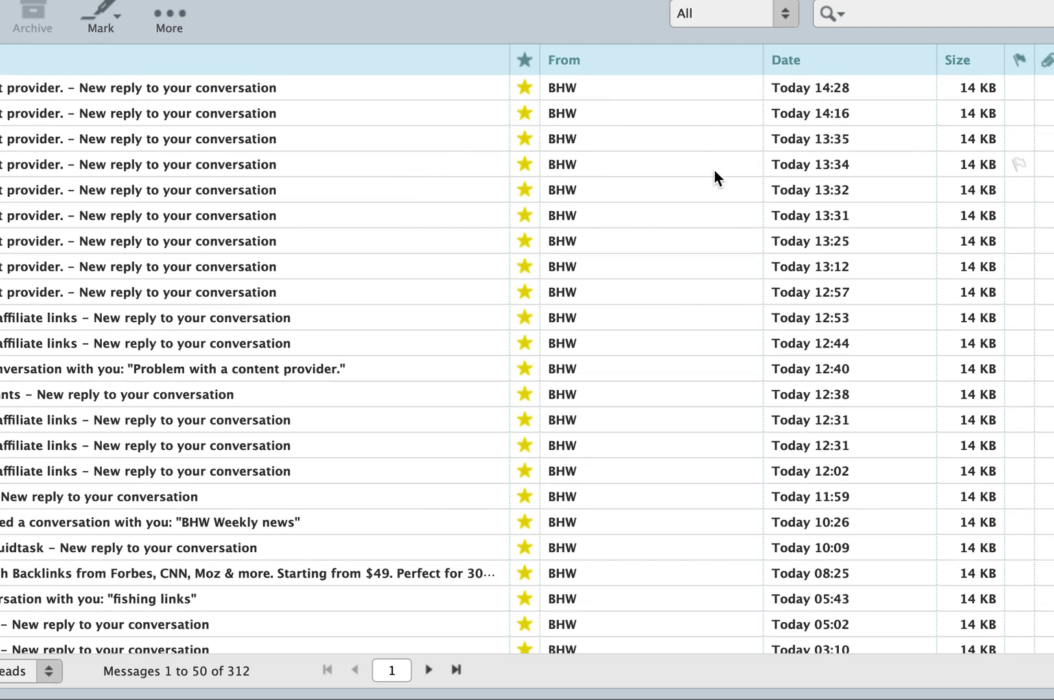
{"action": "scroll", "coordinate": [464, 279], "scroll_direction": "down", "scroll_amount": 6}
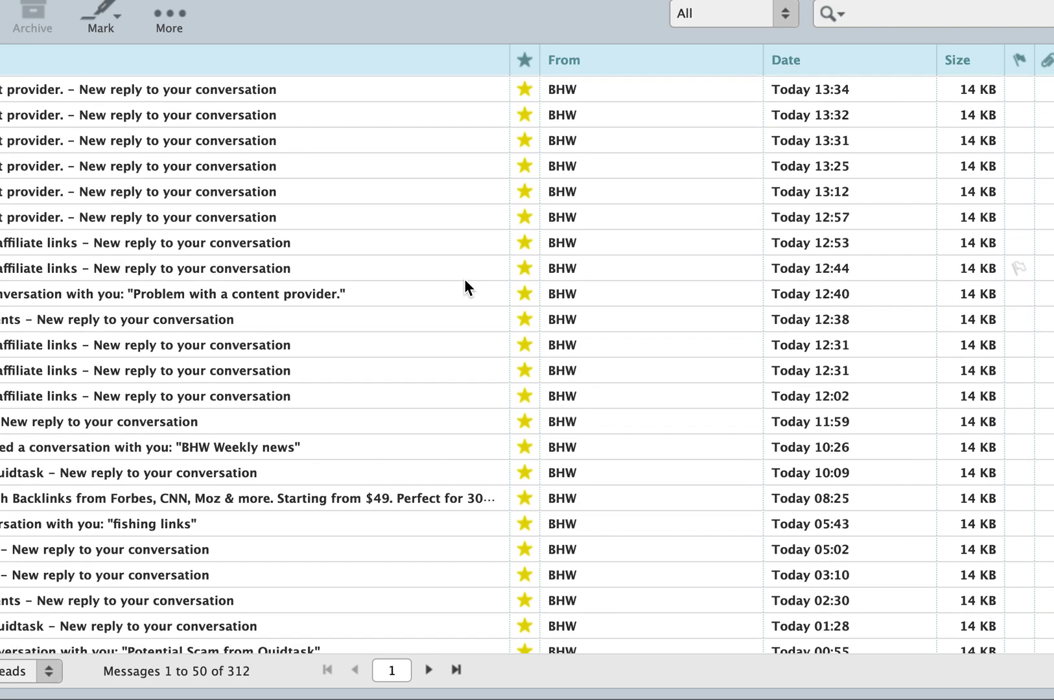
{"action": "scroll", "coordinate": [464, 281], "scroll_direction": "down", "scroll_amount": 9}
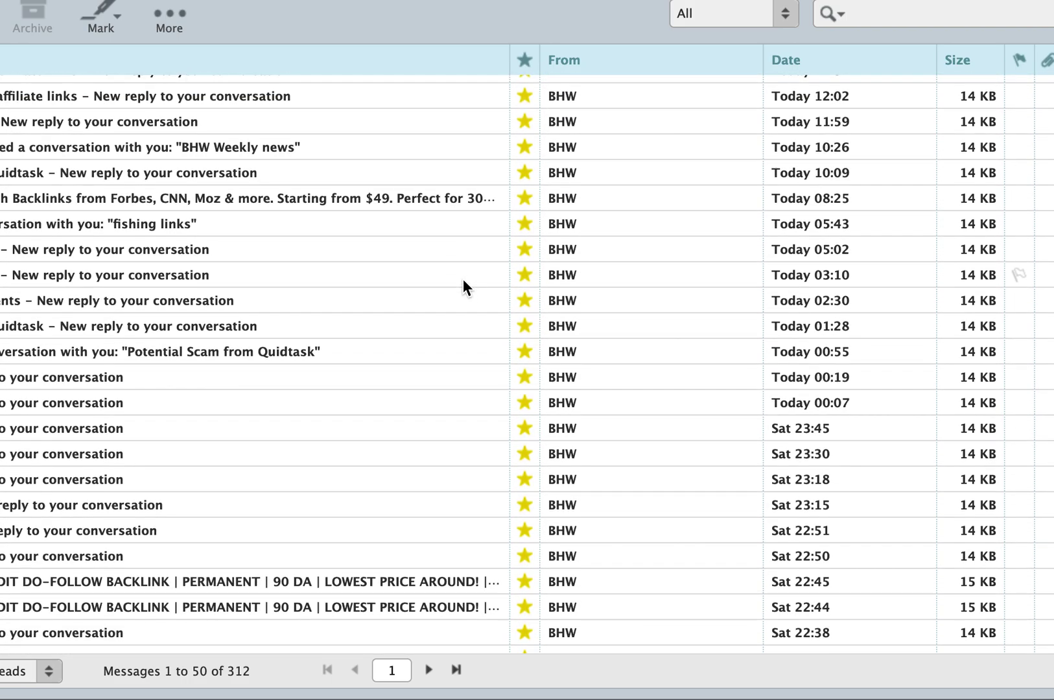
{"action": "scroll", "coordinate": [463, 278], "scroll_direction": "down", "scroll_amount": 5}
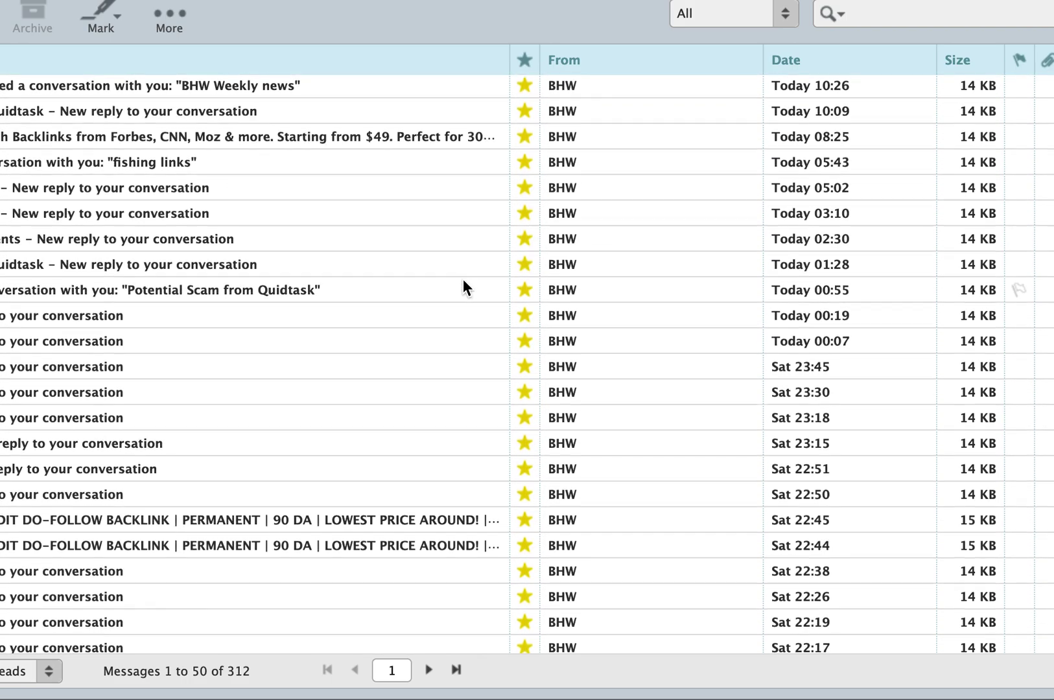
{"action": "scroll", "coordinate": [463, 278], "scroll_direction": "down", "scroll_amount": 6}
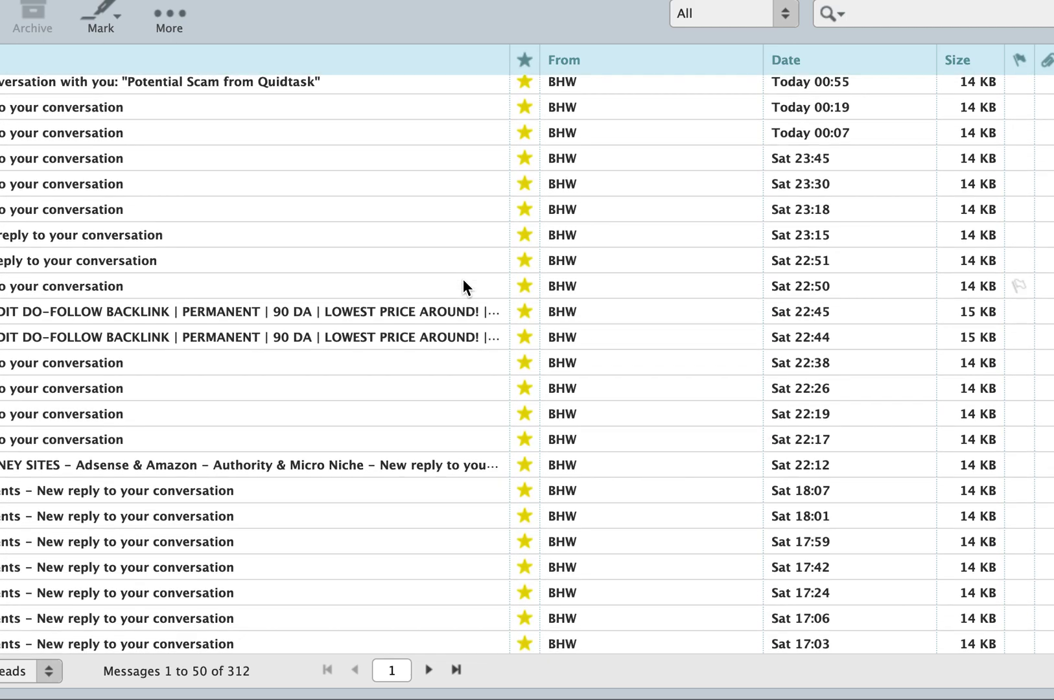
{"action": "scroll", "coordinate": [463, 280], "scroll_direction": "down", "scroll_amount": 1}
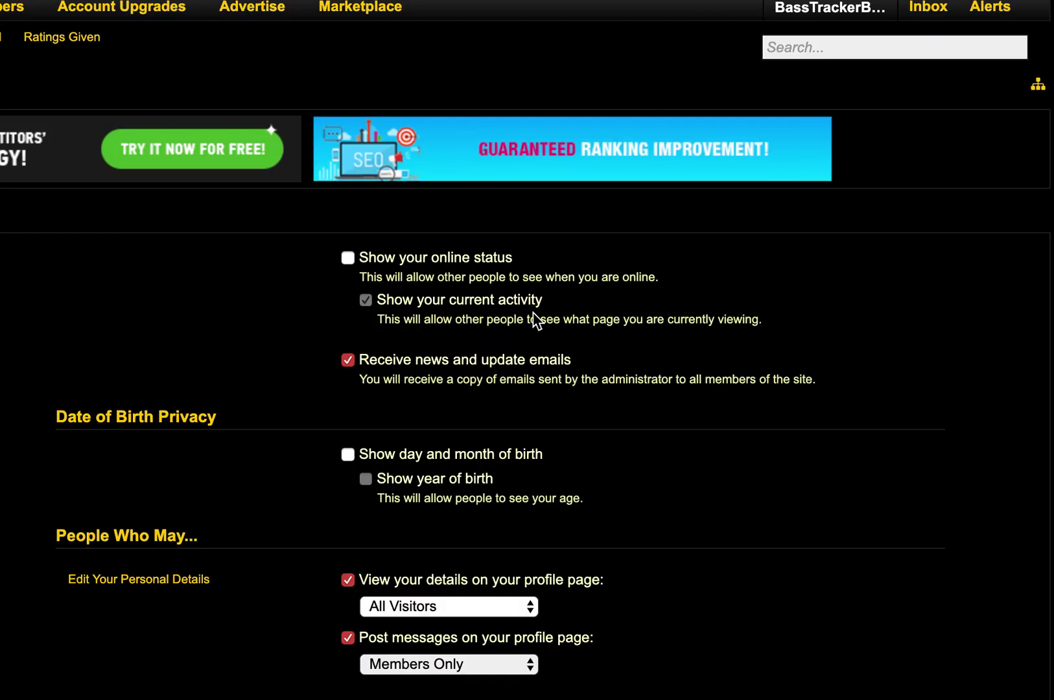
Step: Untick 'Receive news and update emails' on the Privacy settings page
{"action": "left_click", "coordinate": [452, 362]}
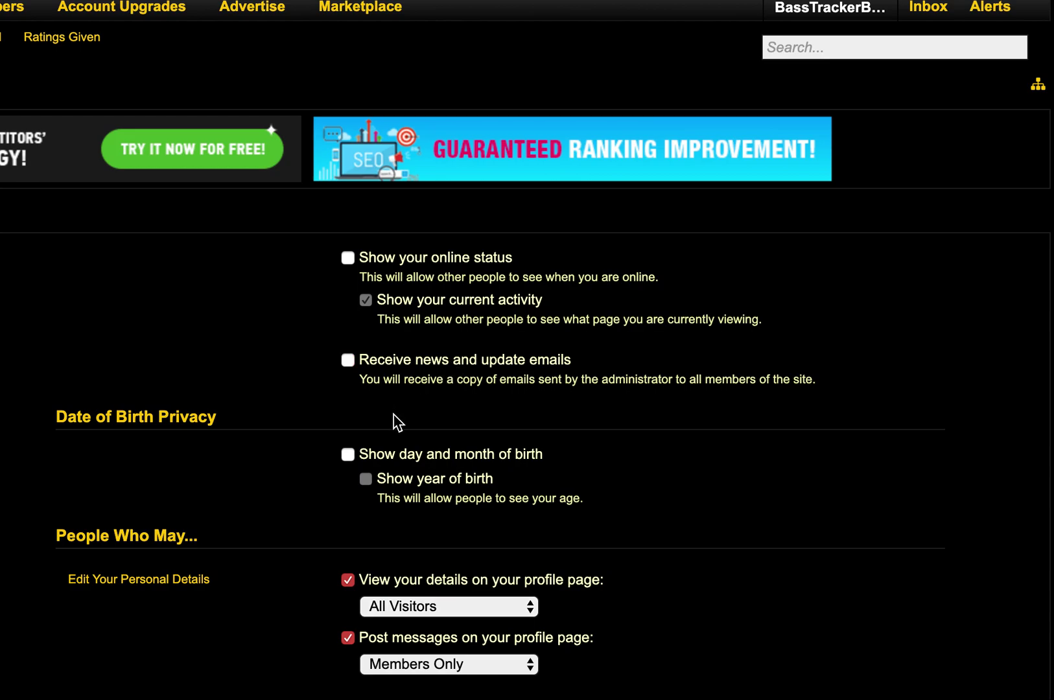